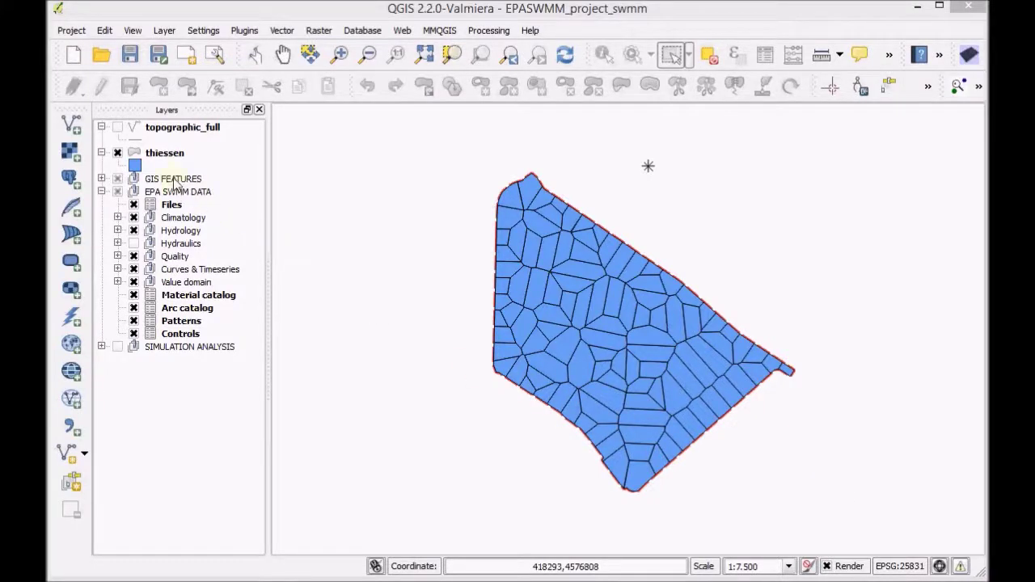
- Put the thiessen layer into edit mode and open its 105-feature attribute table
click(149, 157)
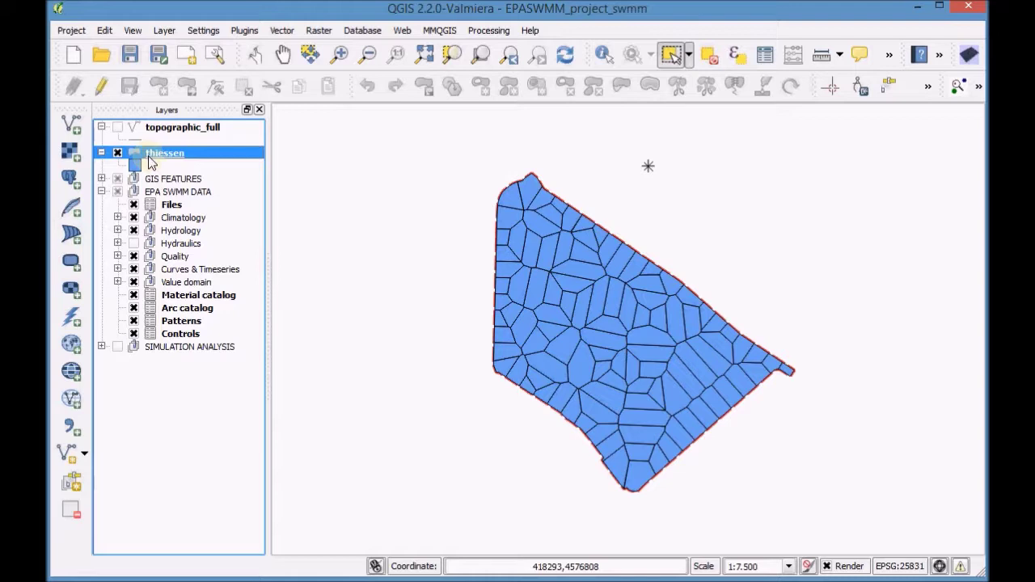
click(102, 86)
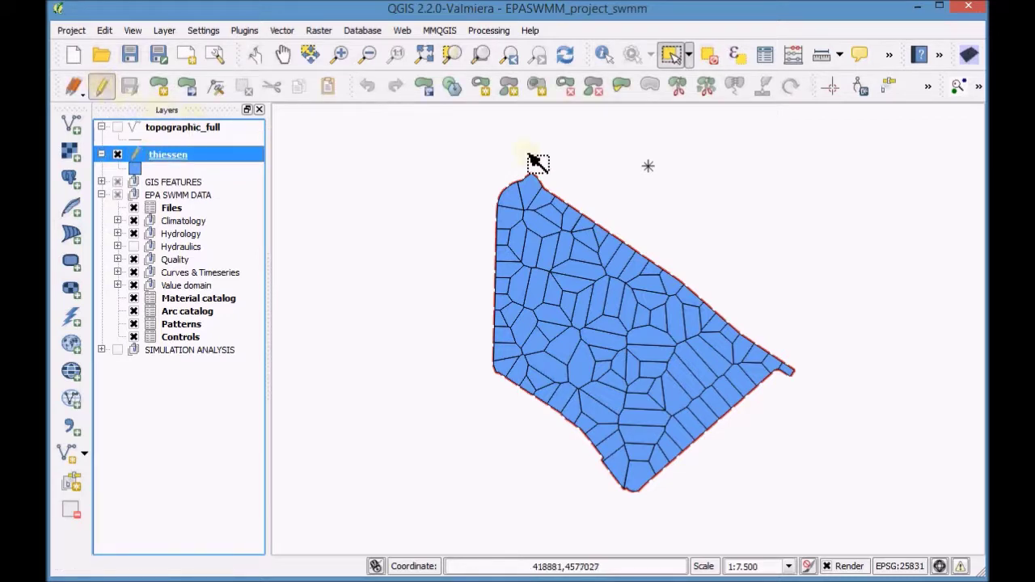
click(768, 59)
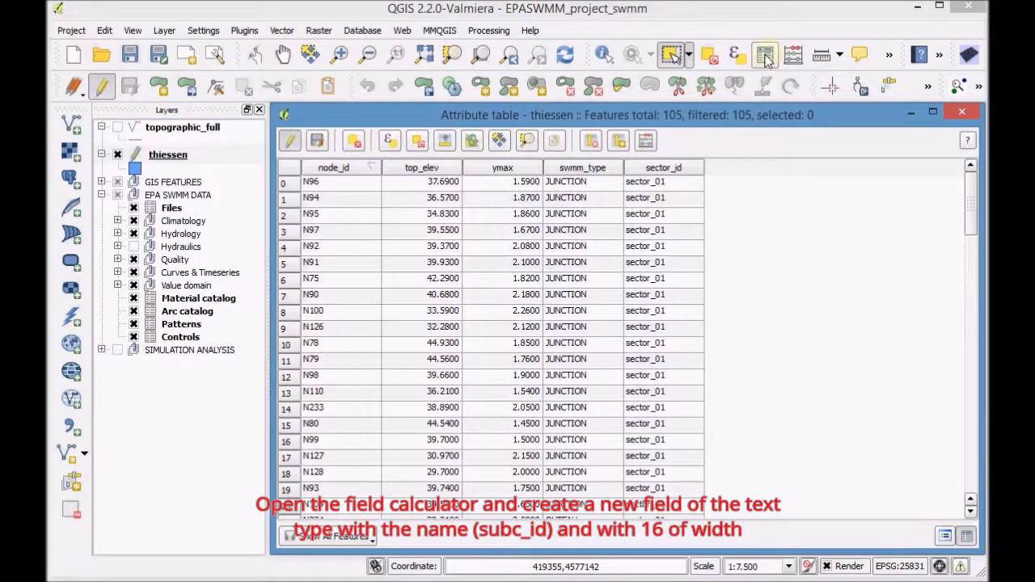
- In the field calculator, define a new field subc_id of type Text (string) with width 16
click(647, 141)
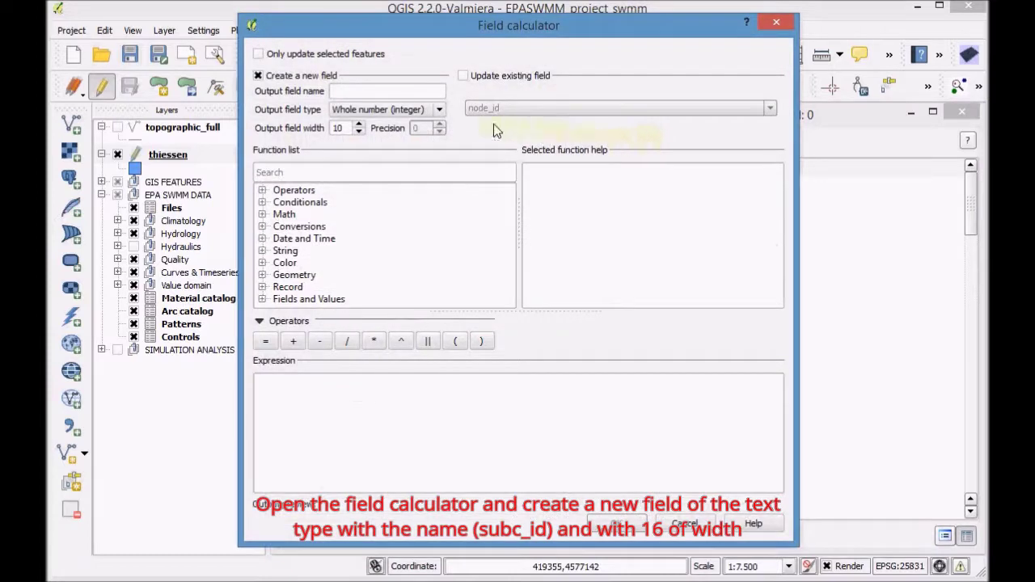
click(367, 91)
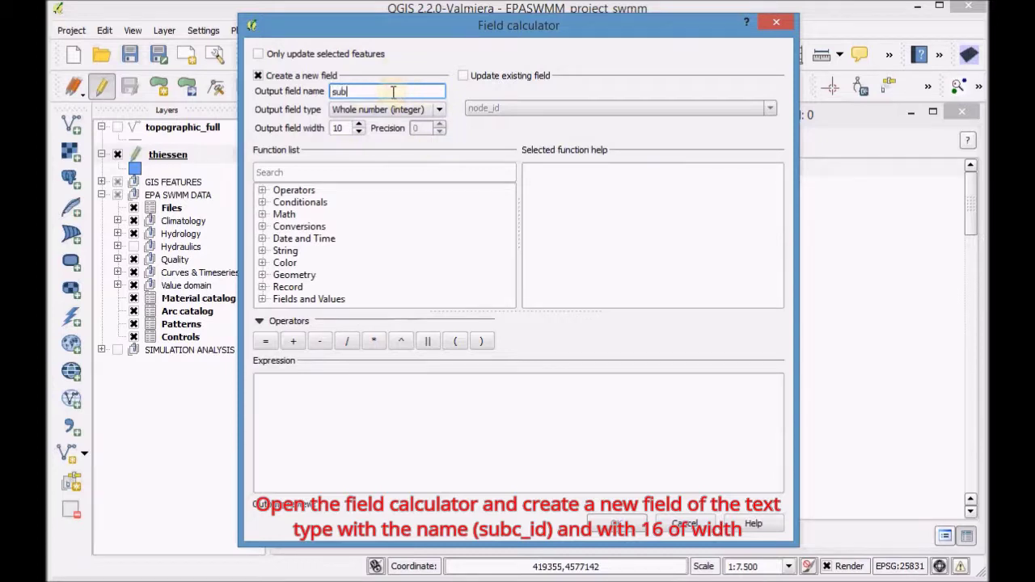
text(subc_id)
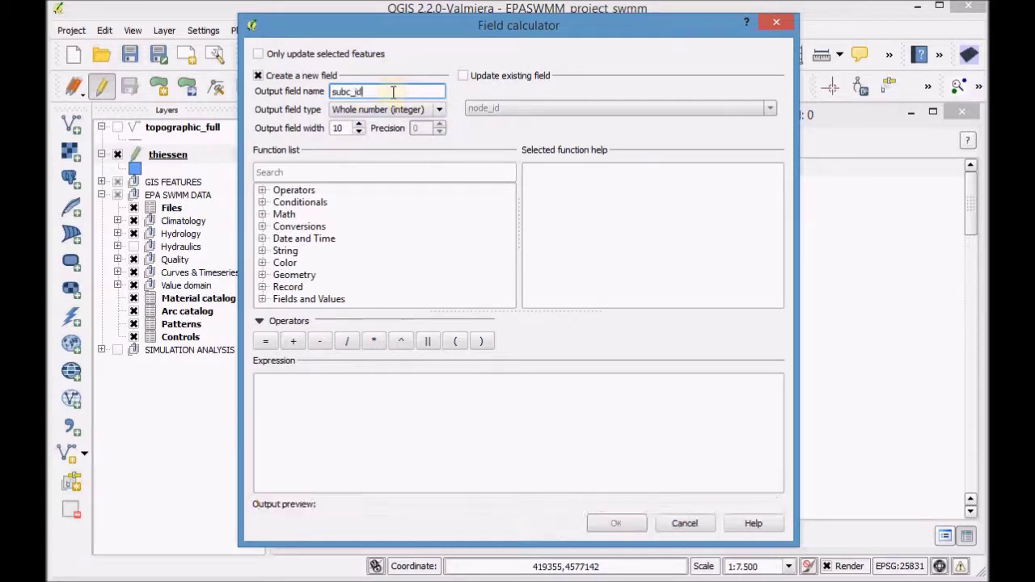
click(387, 112)
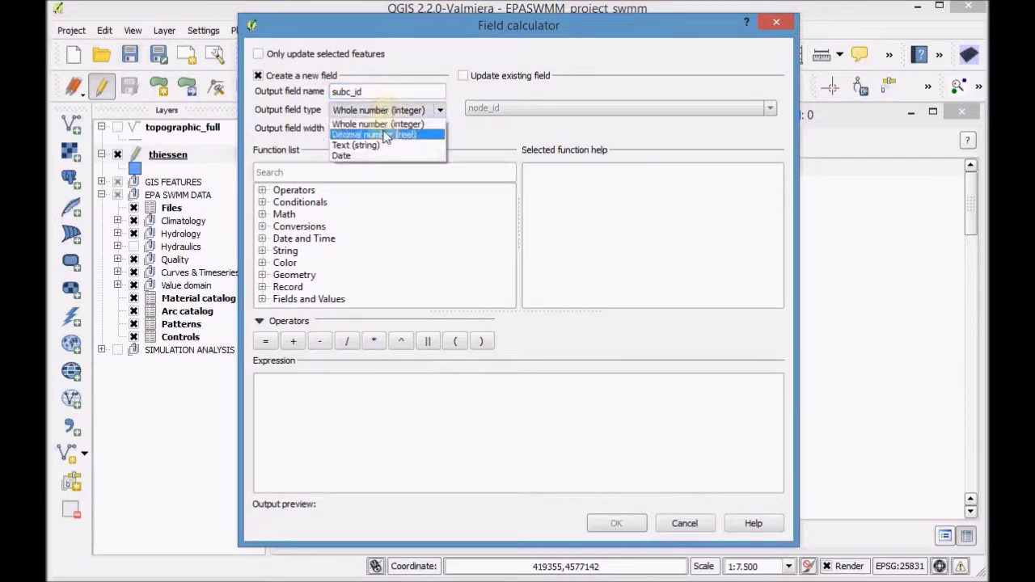
click(385, 147)
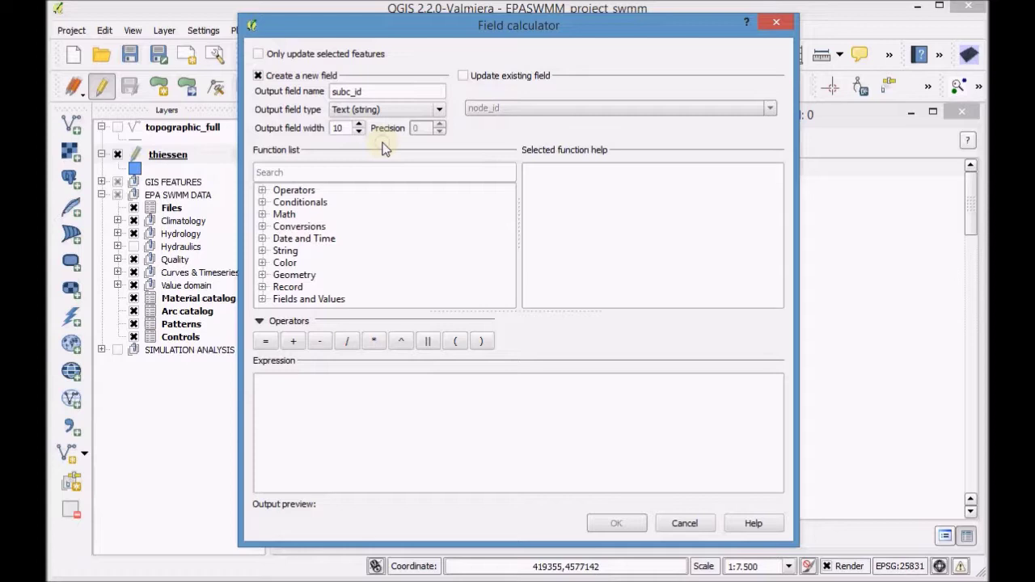
click(359, 127)
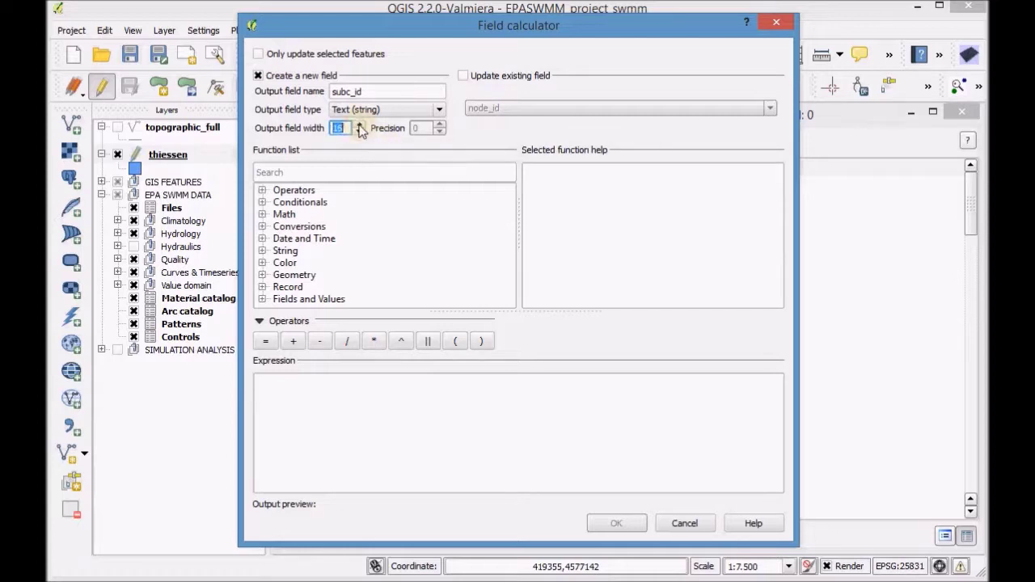
- Fill subc_id with substr("node_id",2,5) to strip the leading N from each node_id
click(263, 252)
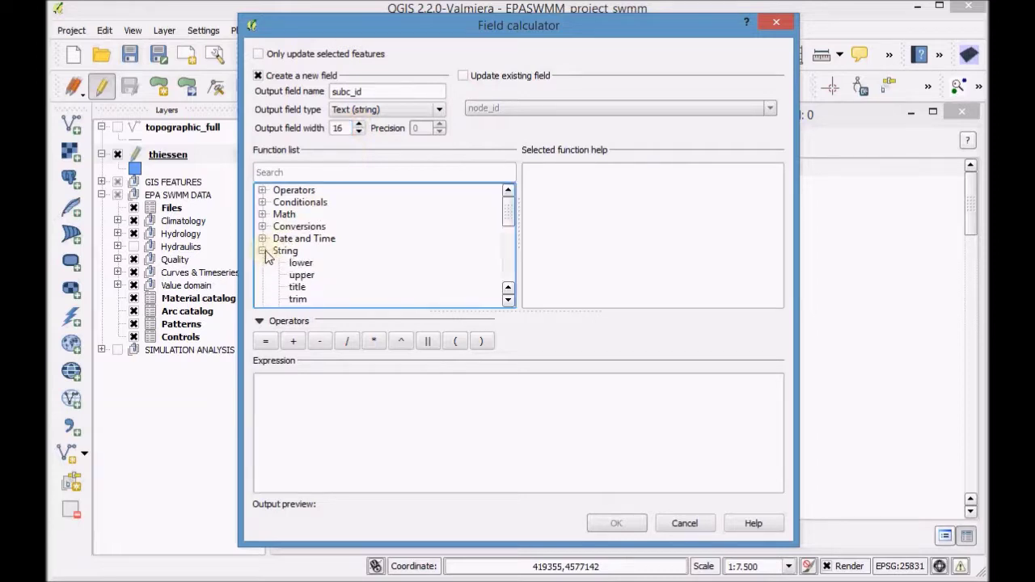
drag(508, 212, 506, 231)
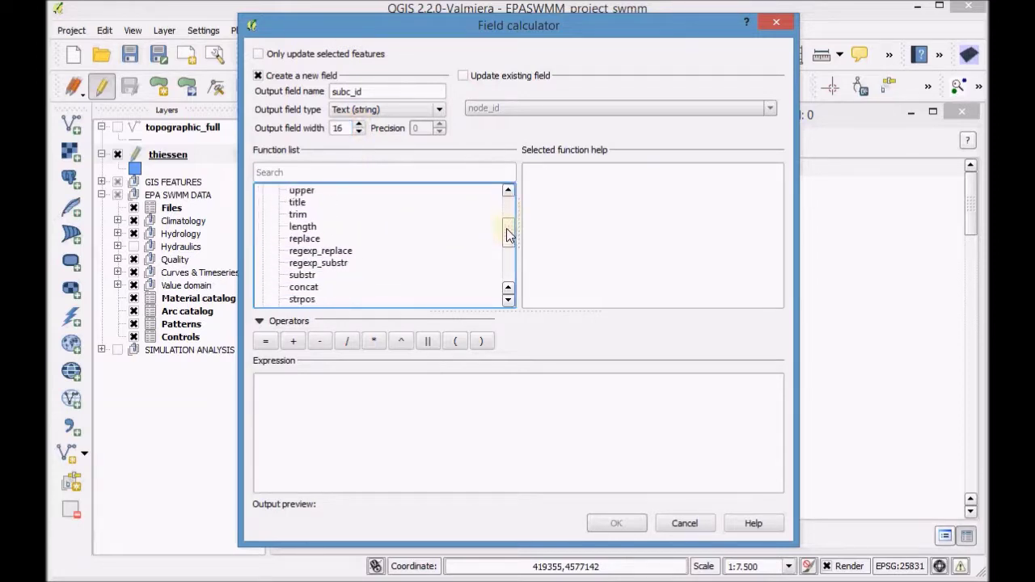
click(303, 276)
double_click(303, 275)
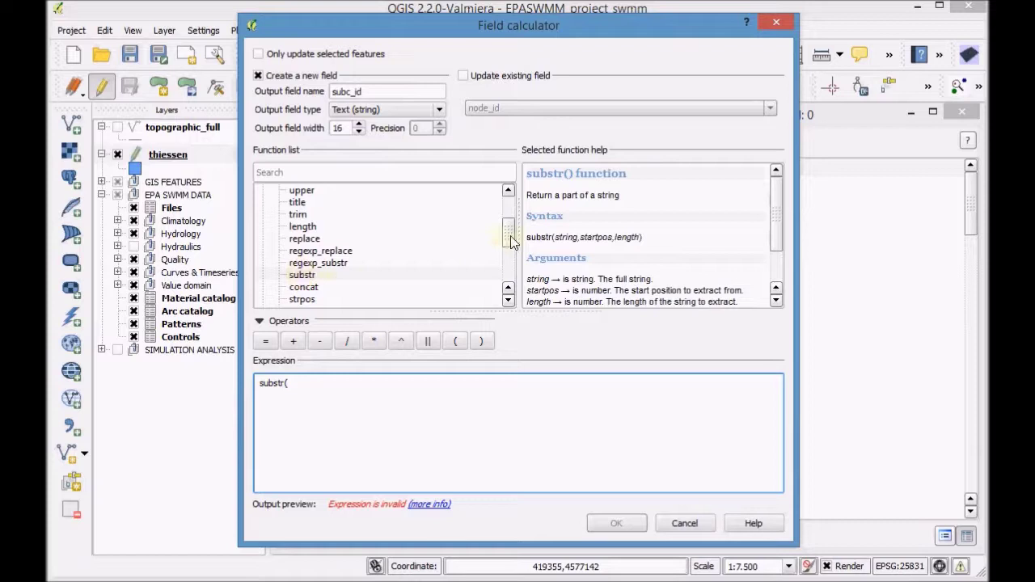
drag(510, 231, 508, 279)
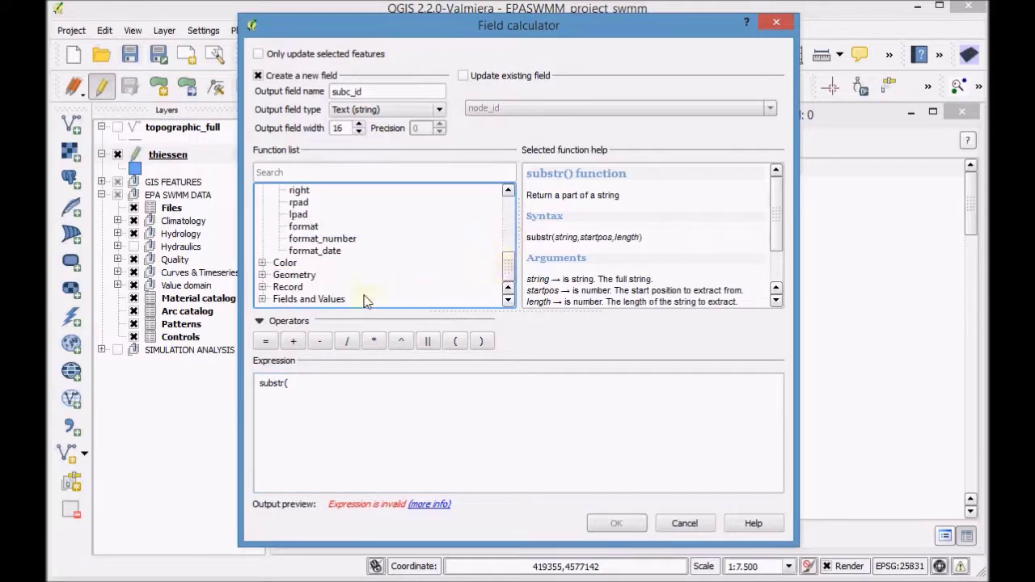
click(262, 300)
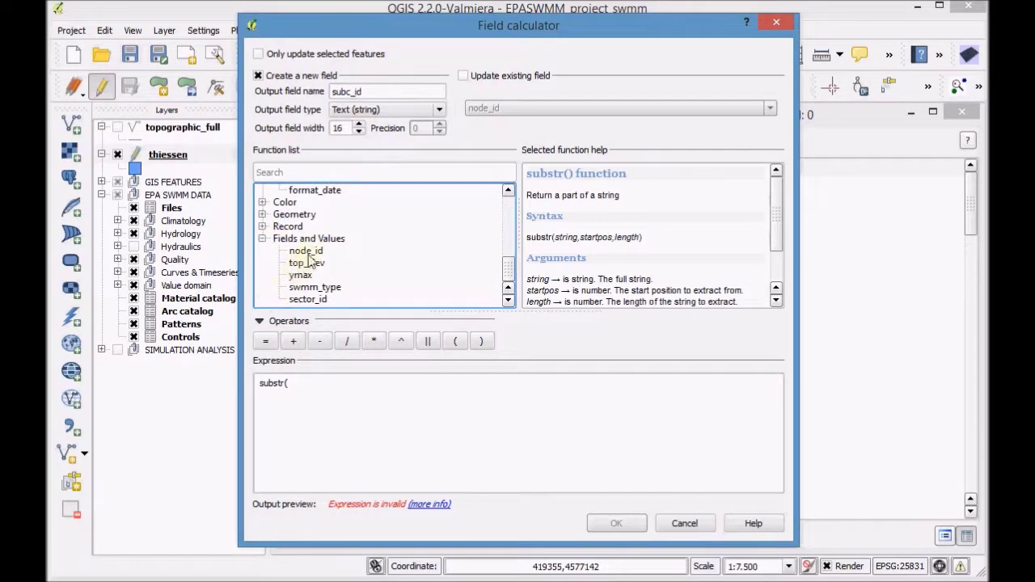
click(307, 252)
double_click(312, 288)
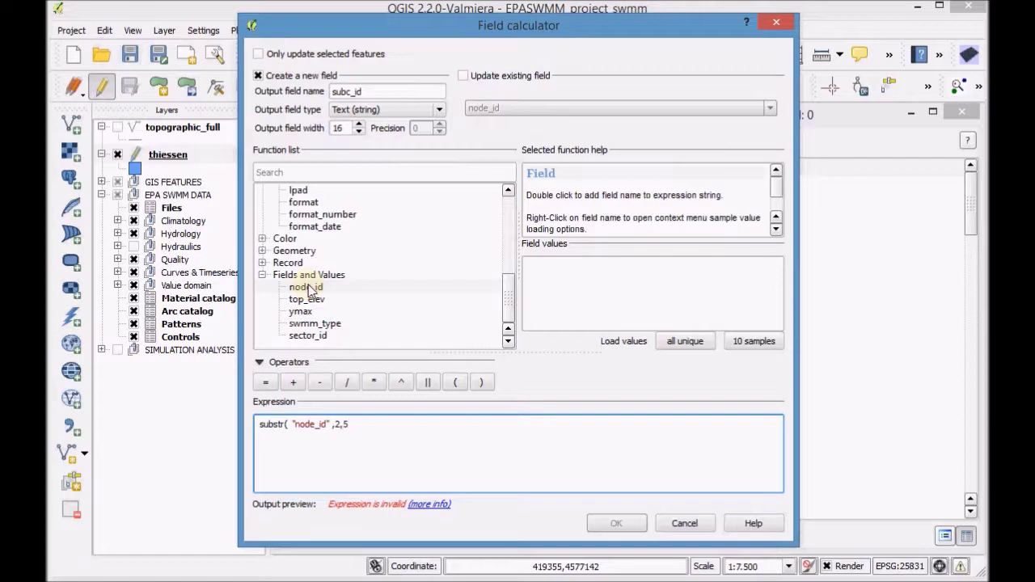
click(482, 383)
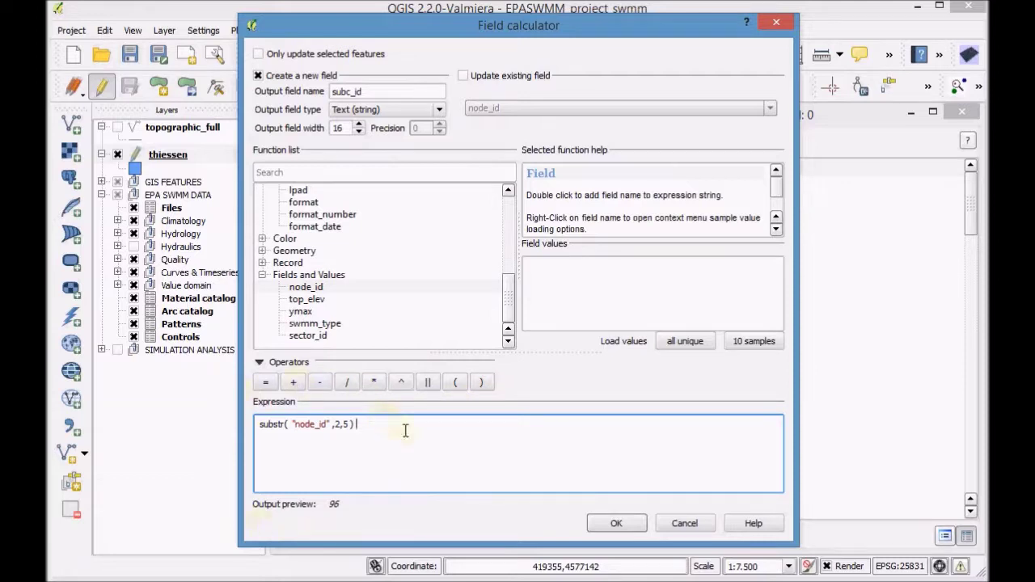
click(617, 522)
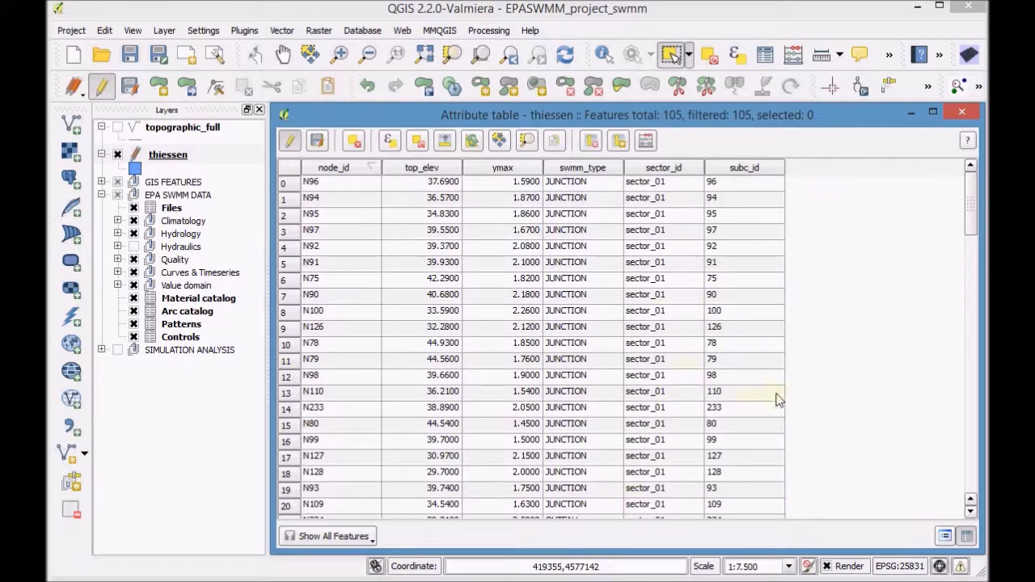
- Update the existing subc_id field with 'S' || "subc_id" to prefix every value with S
click(649, 142)
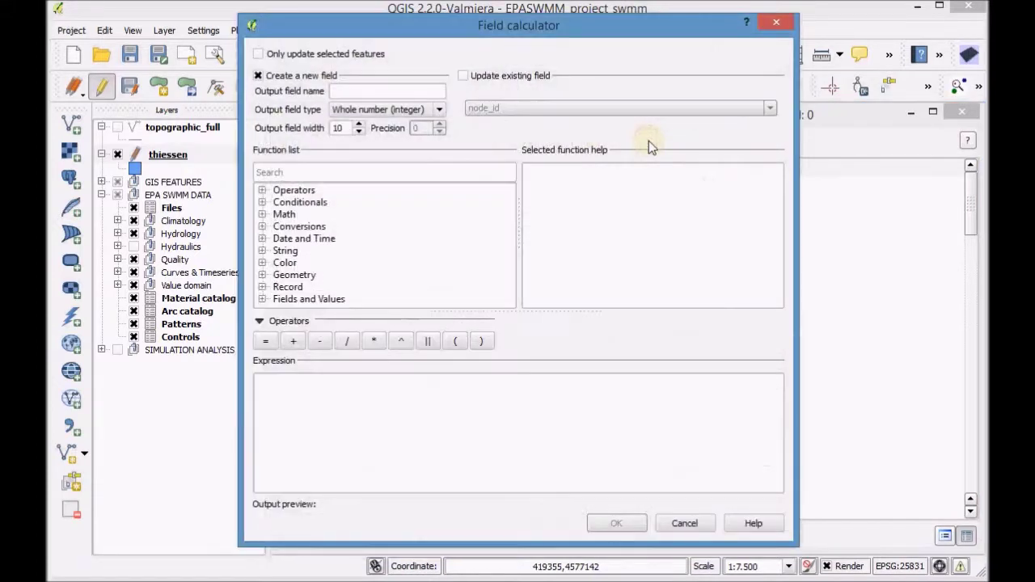
click(462, 76)
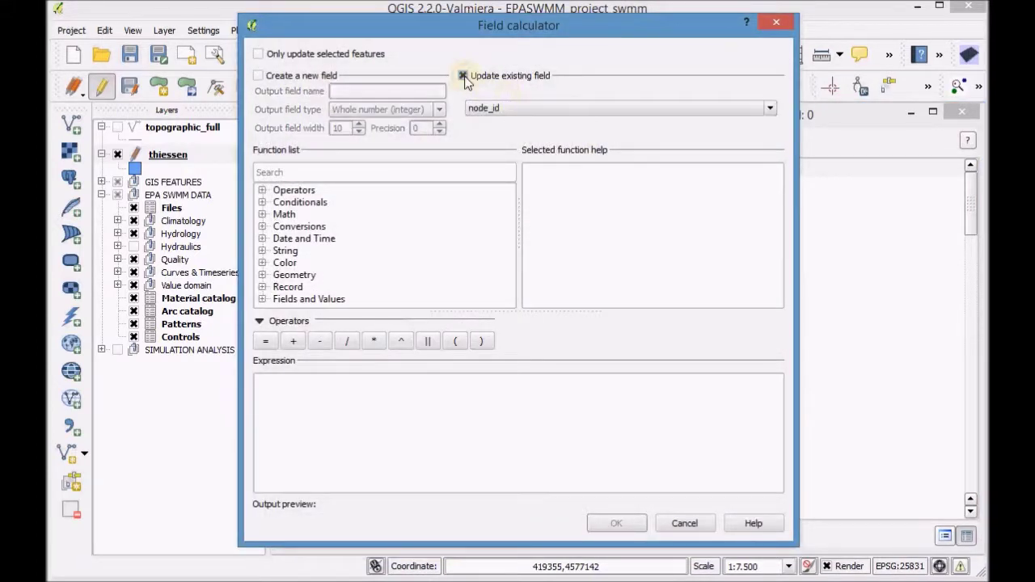
click(527, 108)
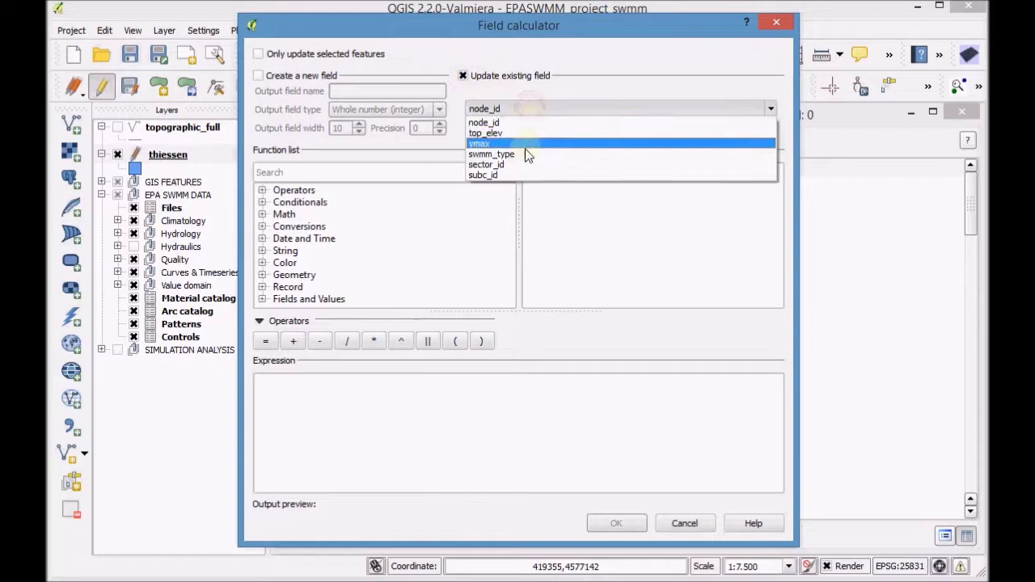
click(522, 175)
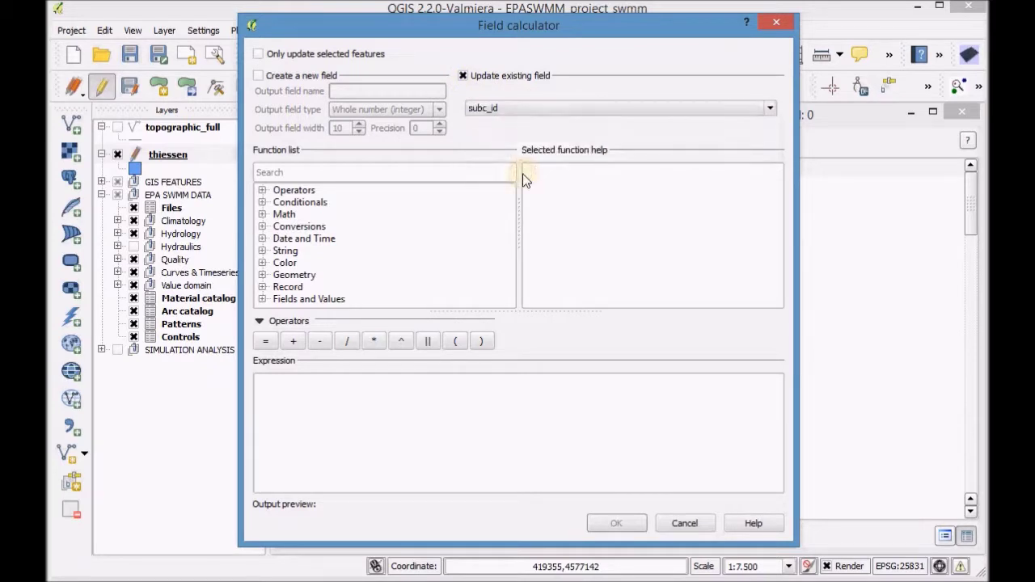
click(301, 387)
text(')
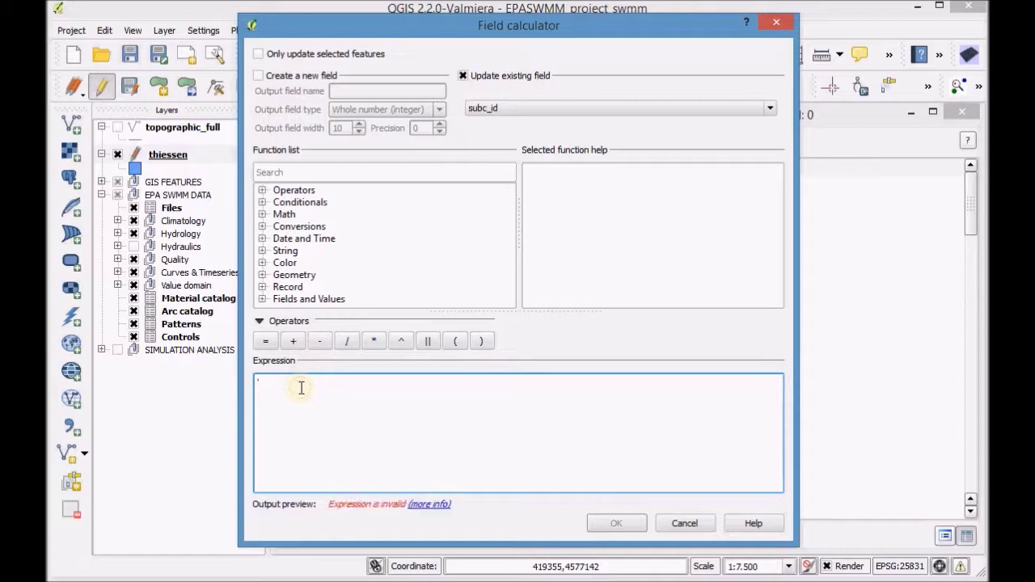
text(S')
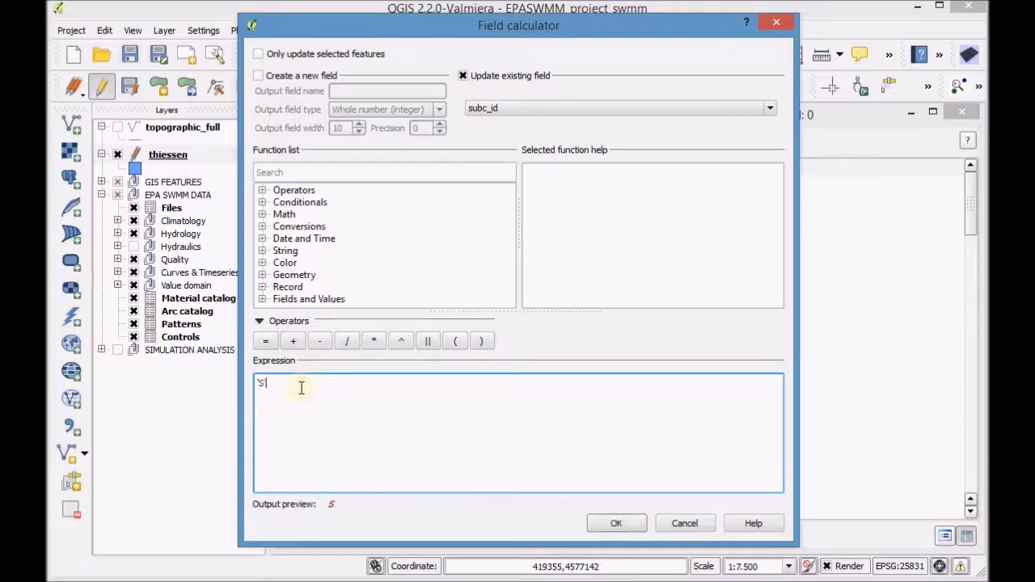
click(428, 341)
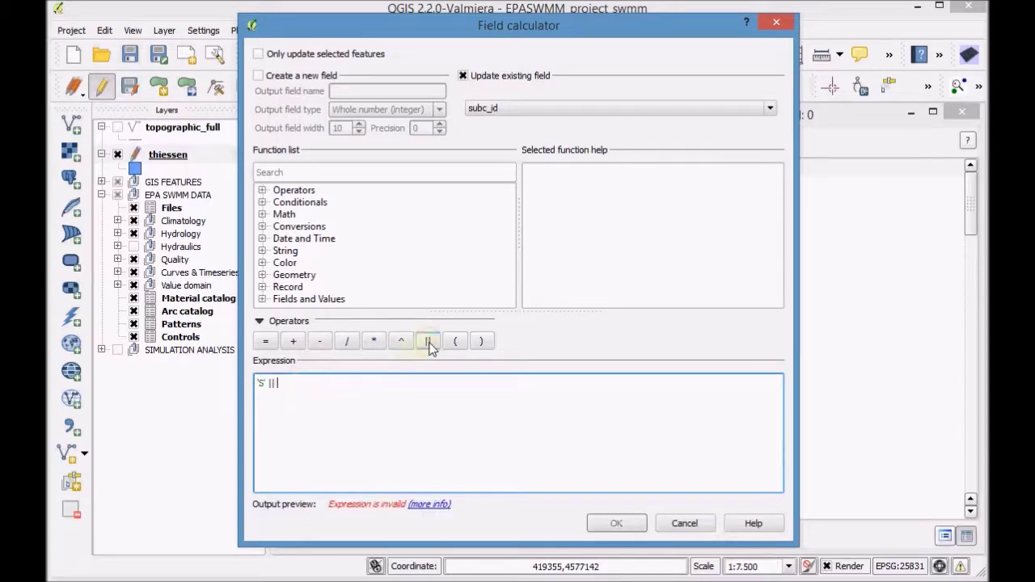
click(262, 299)
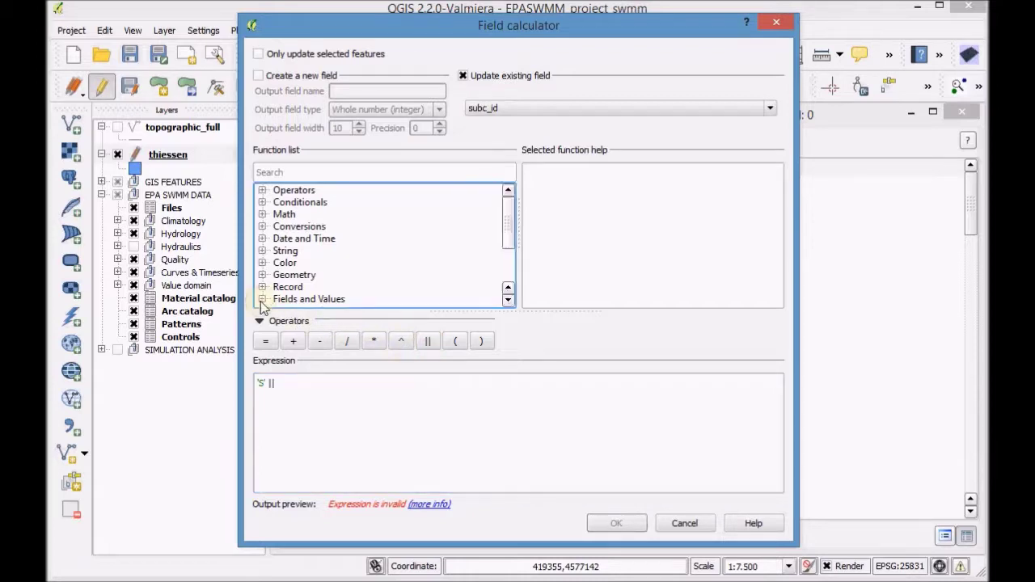
drag(507, 244, 509, 279)
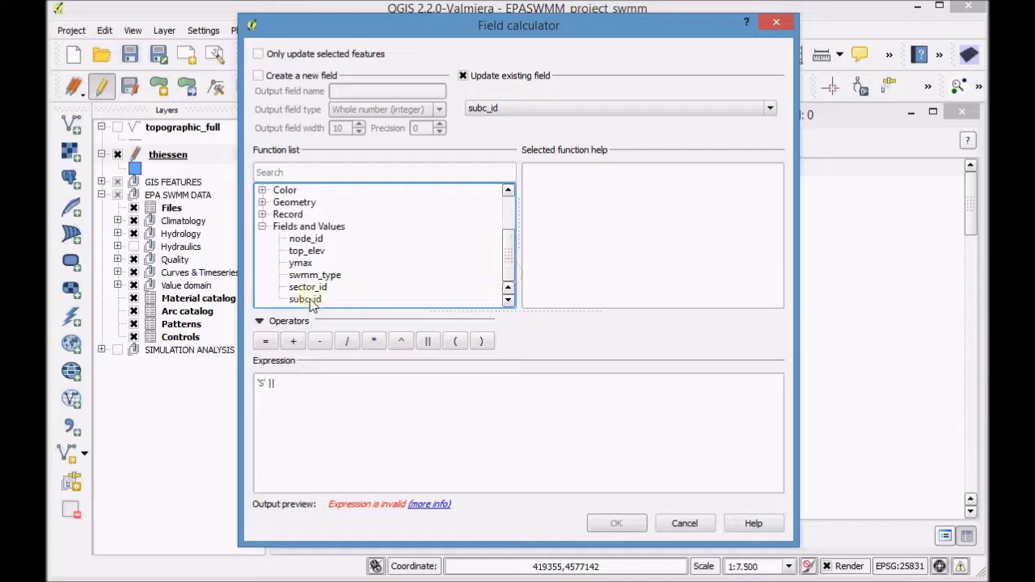
click(306, 299)
double_click(306, 336)
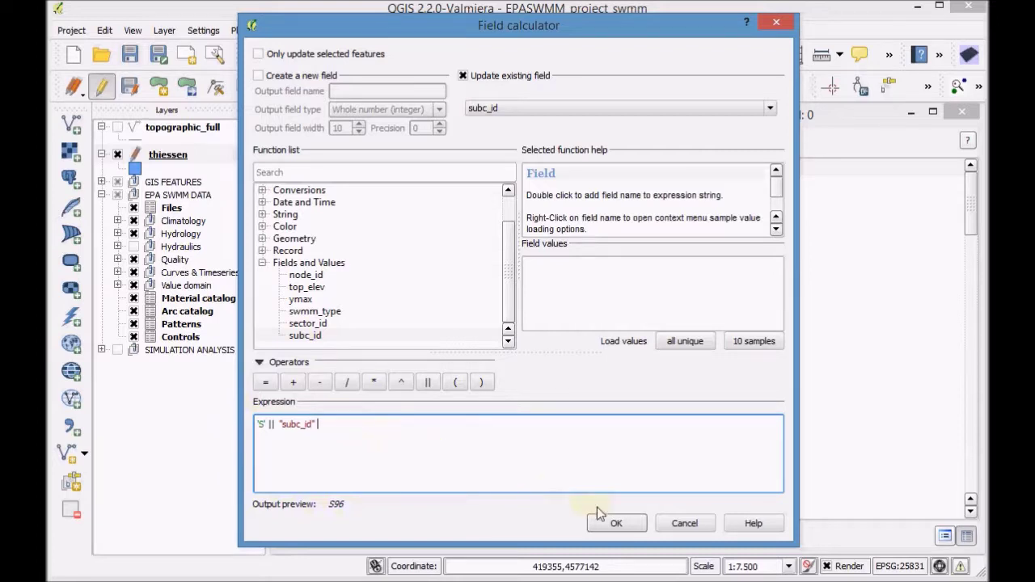
click(621, 524)
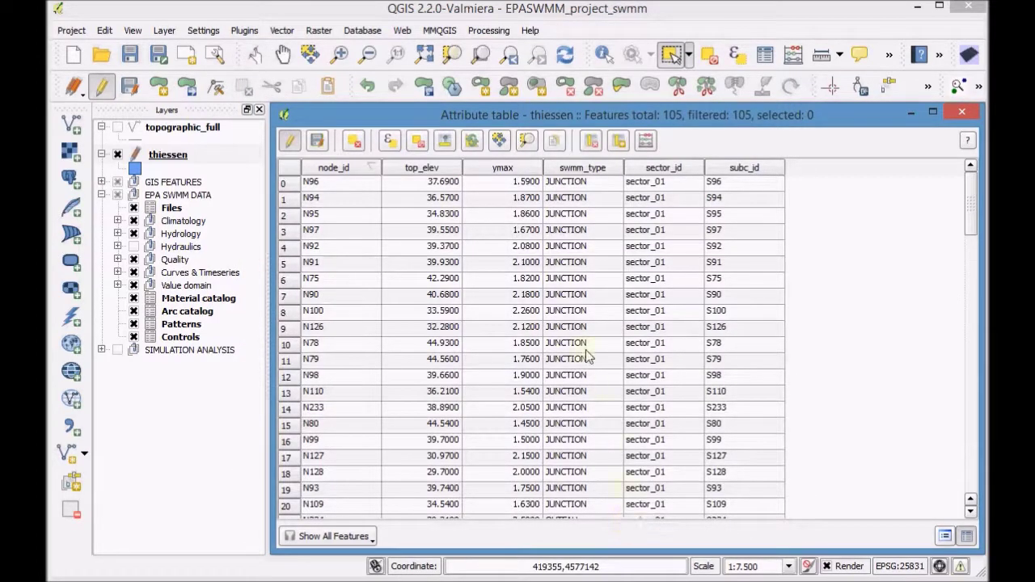
- Delete the top_elev, ymax and swmm_type columns from the thiessen attribute table
click(590, 143)
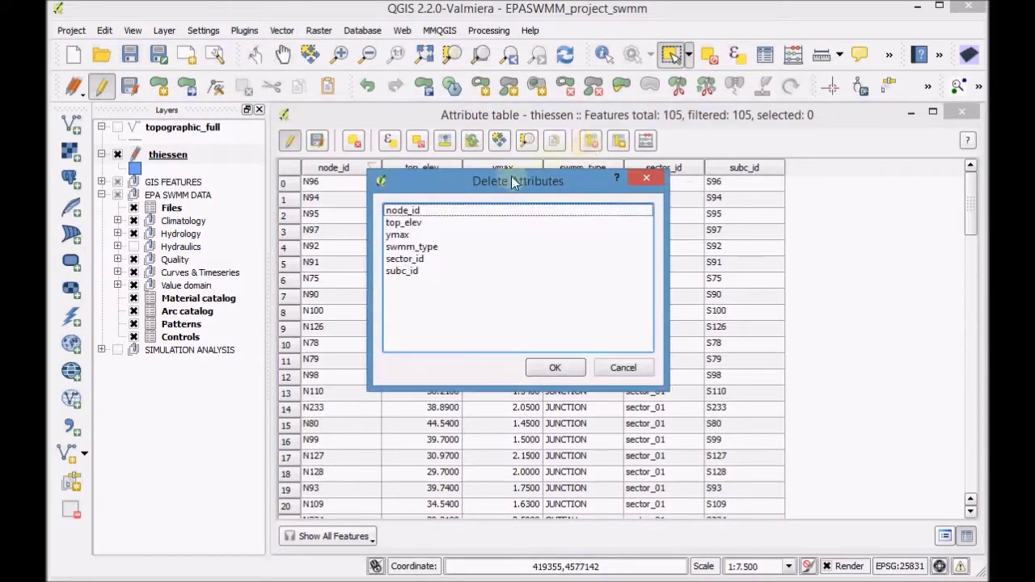
click(416, 225)
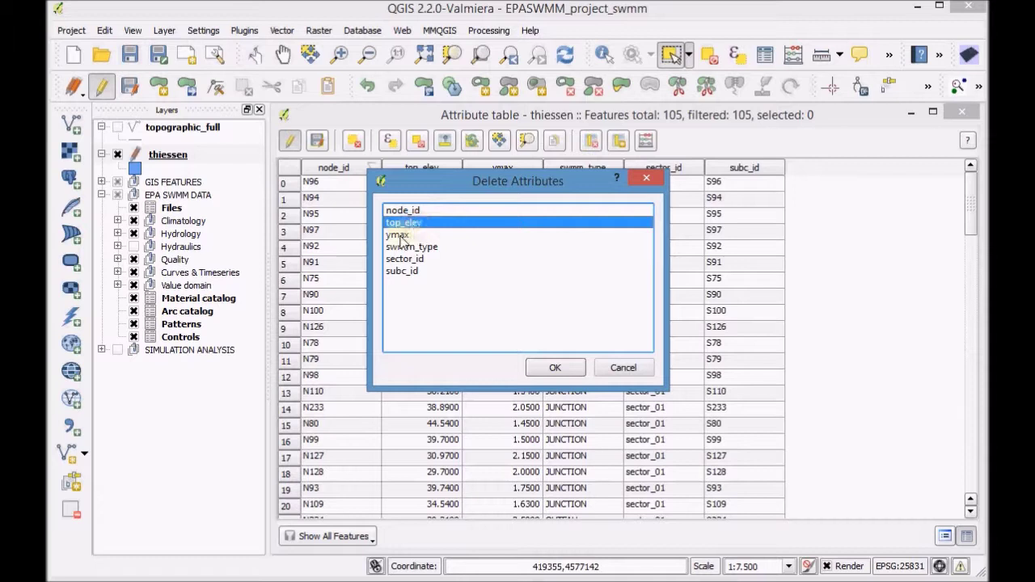
ctrl+click(396, 235)
ctrl+click(398, 247)
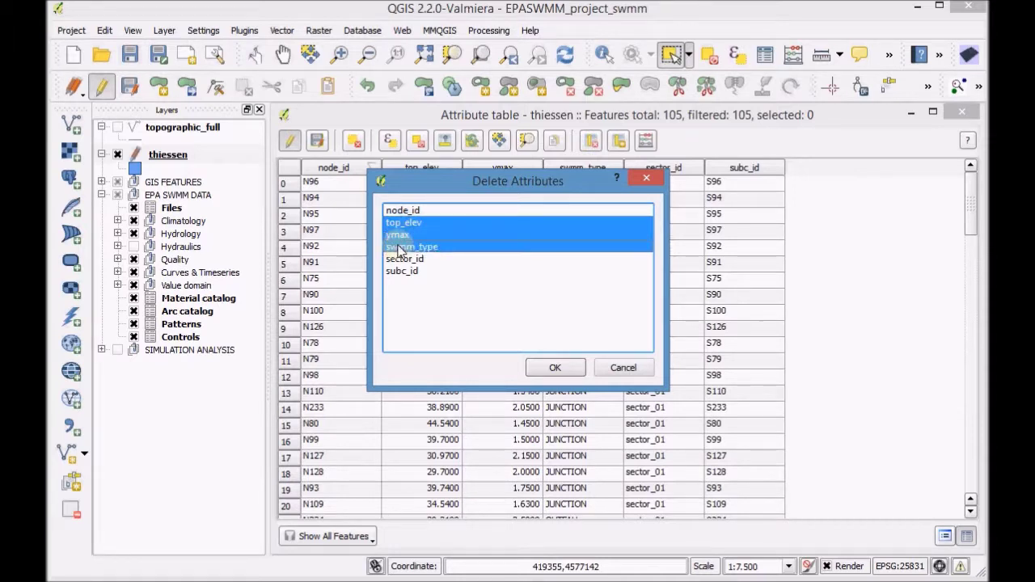
click(568, 368)
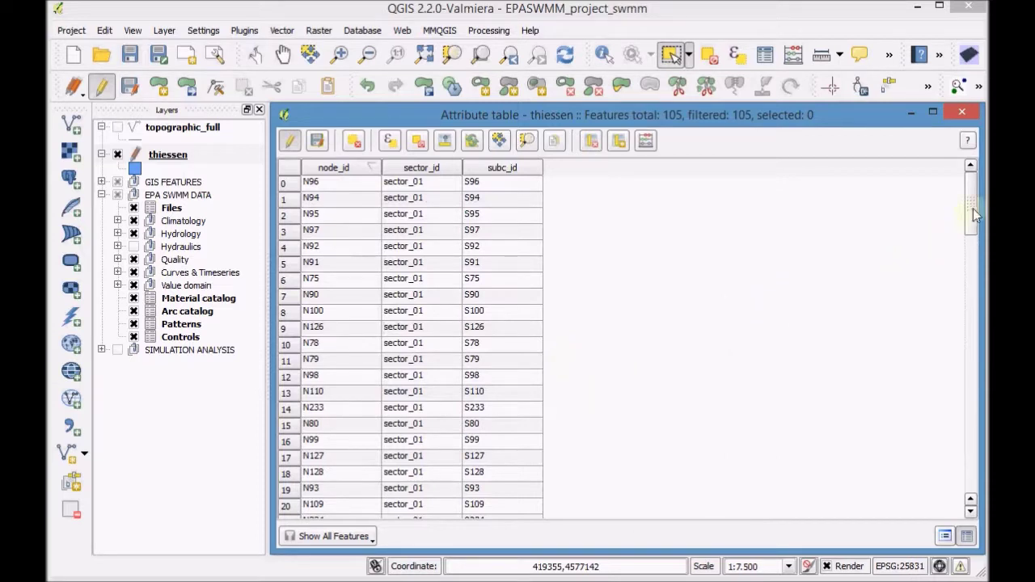
mouse_move(972, 209)
mouse_down()
mouse_move(955, 330)
mouse_move(971, 473)
mouse_move(955, 388)
mouse_move(954, 203)
mouse_up()
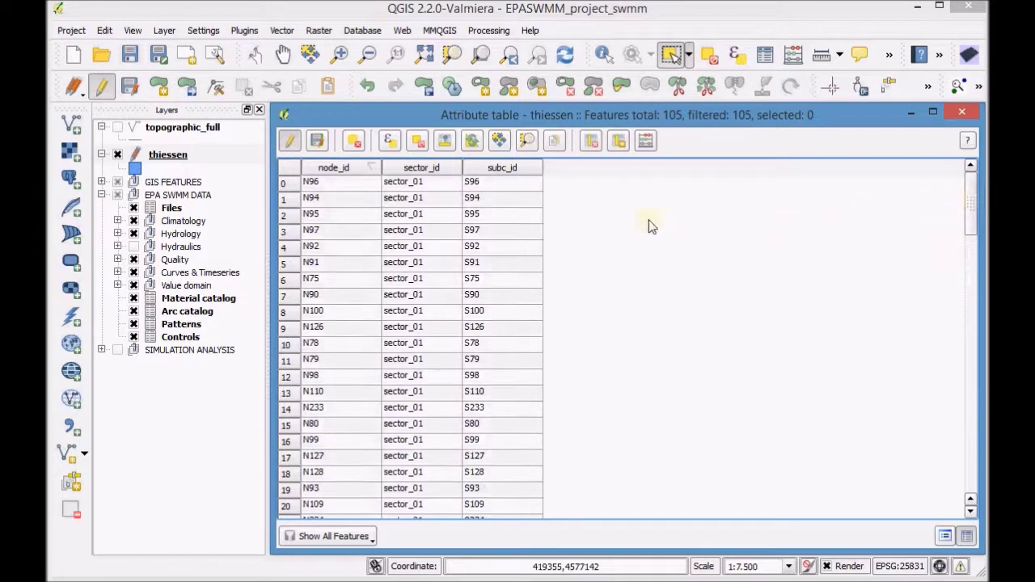
- Save the thiessen edits, stop editing, and close its attribute table
click(316, 143)
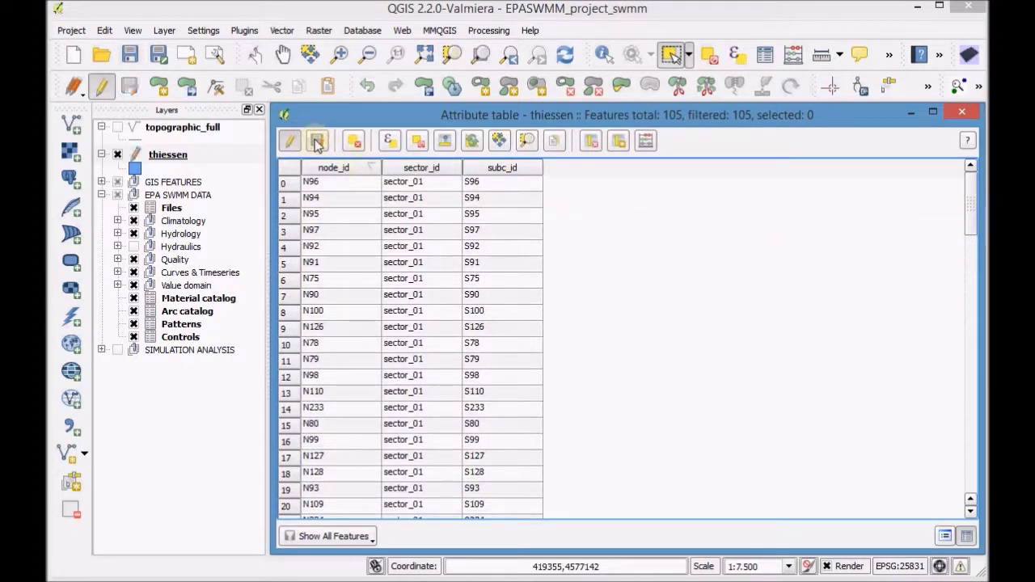
click(299, 142)
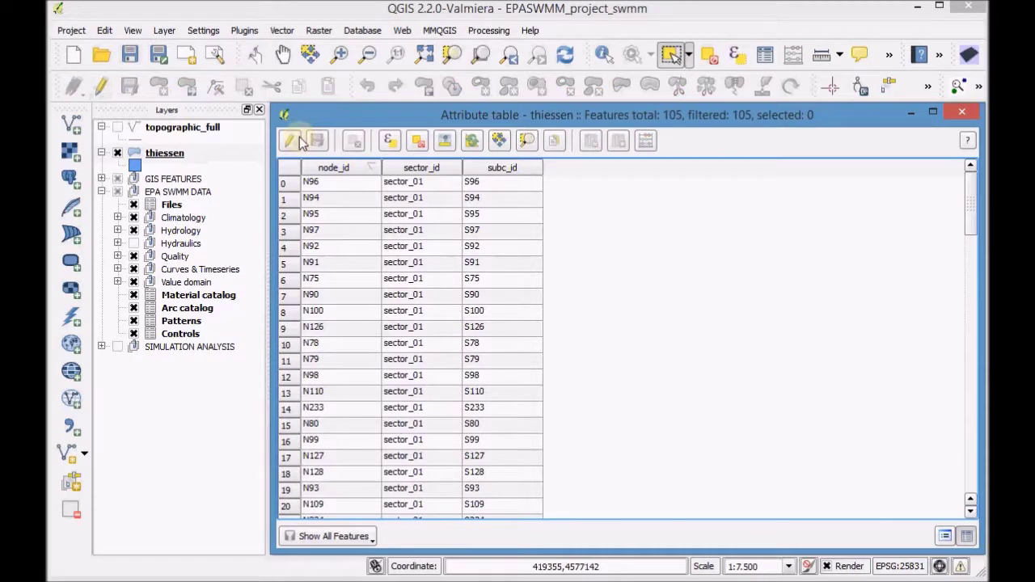
click(963, 113)
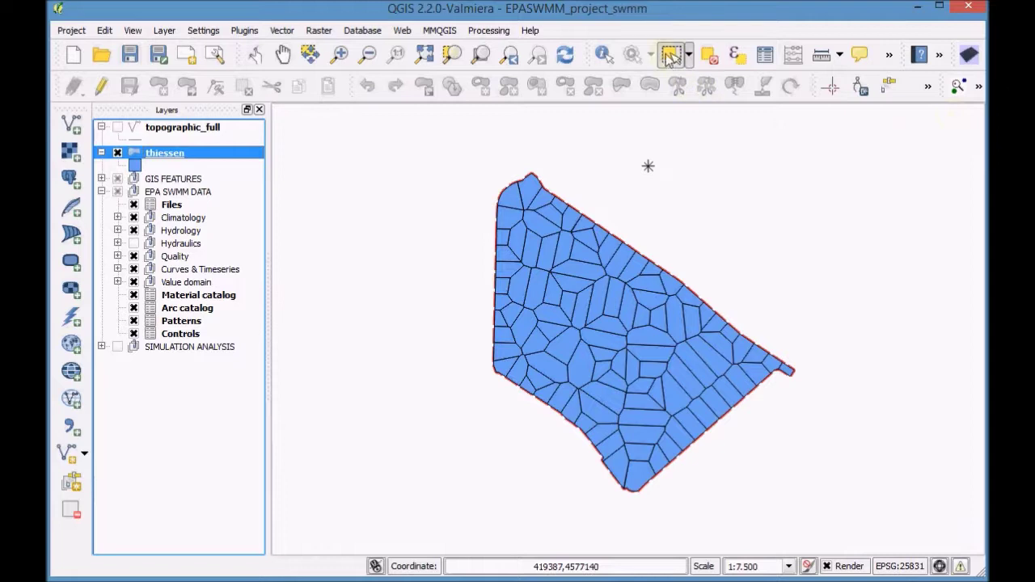
- Box-select all 105 thiessen polygons on the map and copy them with Copy Features
click(670, 55)
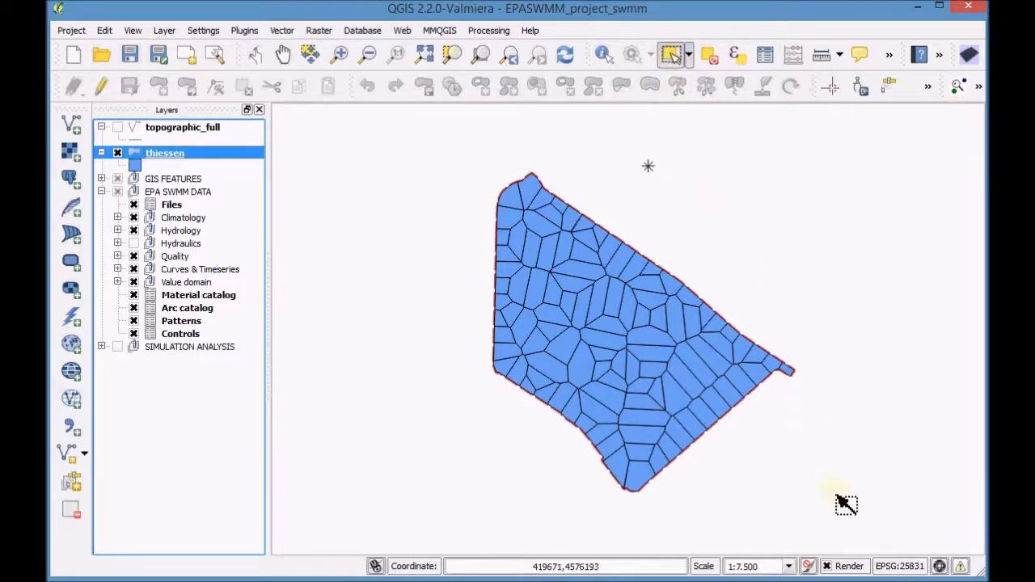
drag(847, 504, 409, 192)
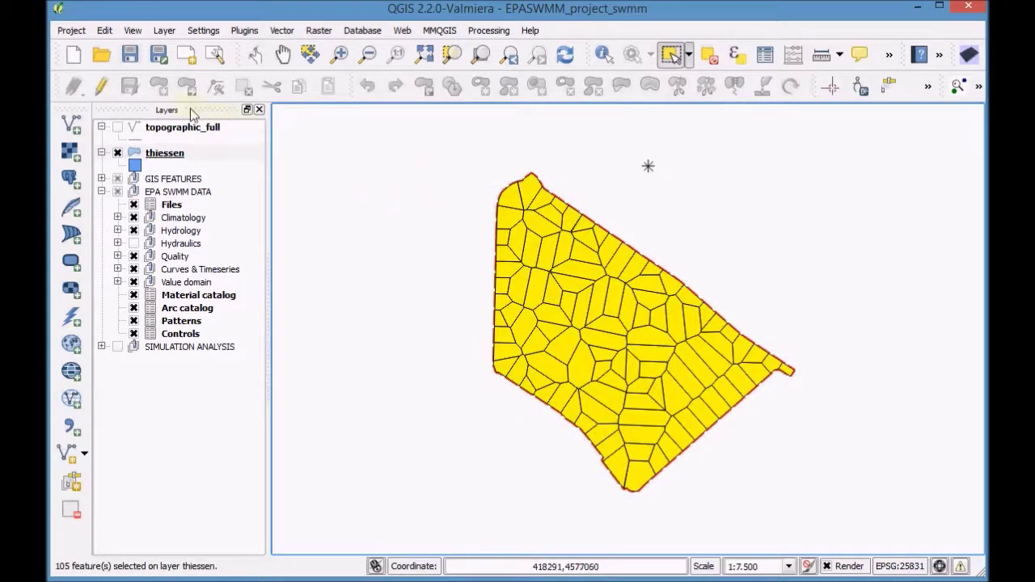
click(105, 30)
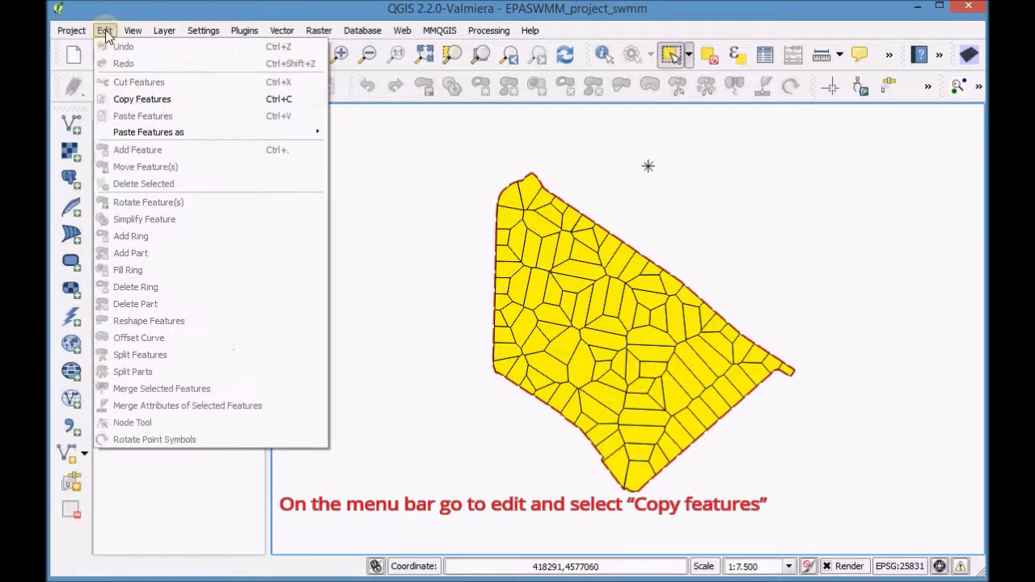
click(129, 98)
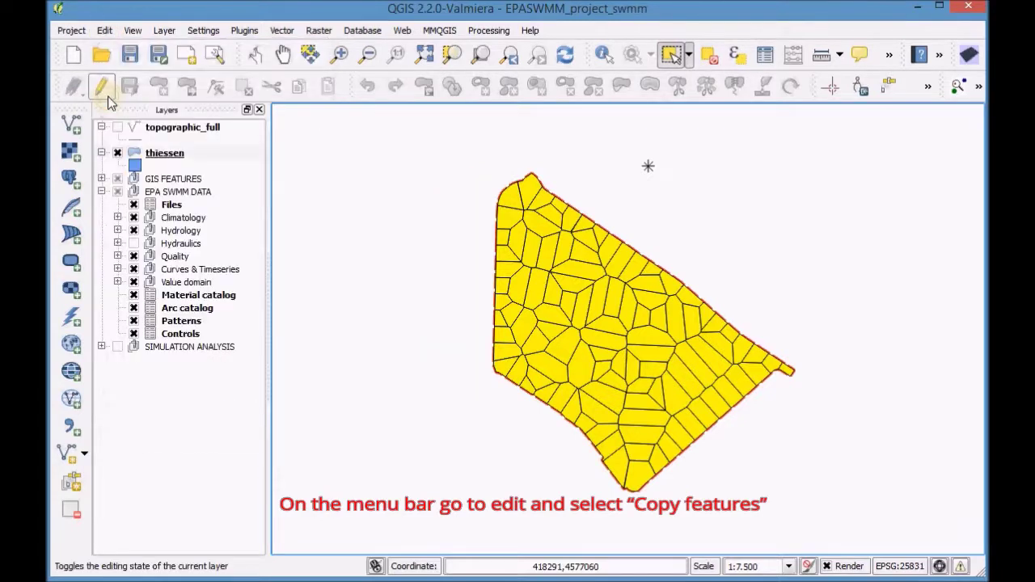
- Paste the copied polygons into the Subcatchment layer under editing, hide thiessen, and clear the selection
click(117, 230)
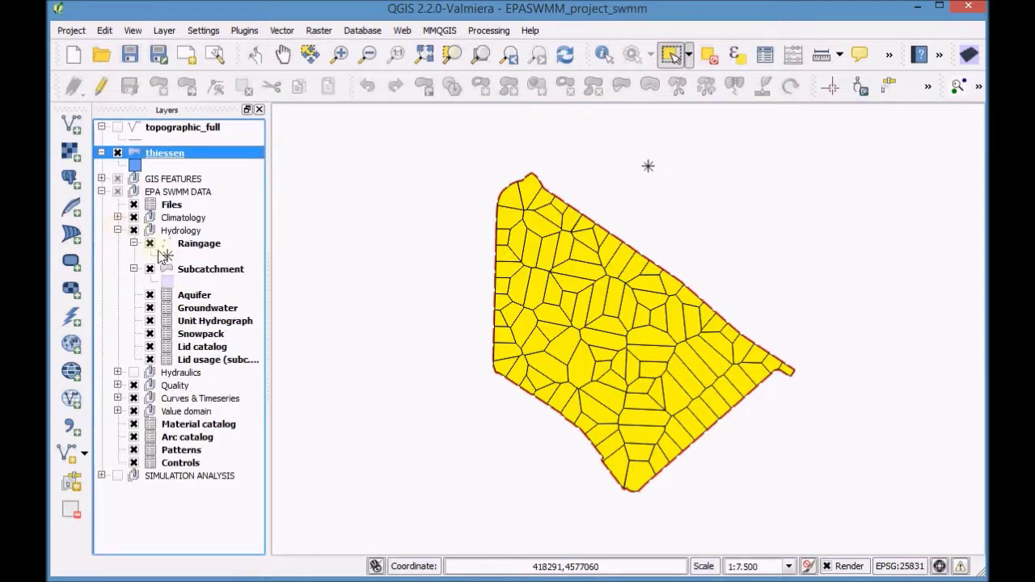
click(201, 274)
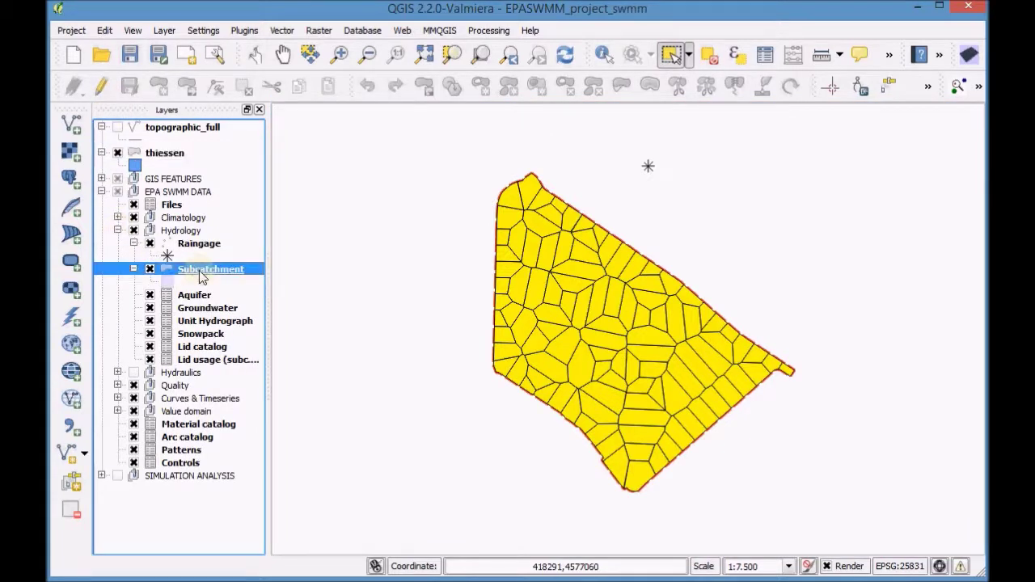
click(108, 83)
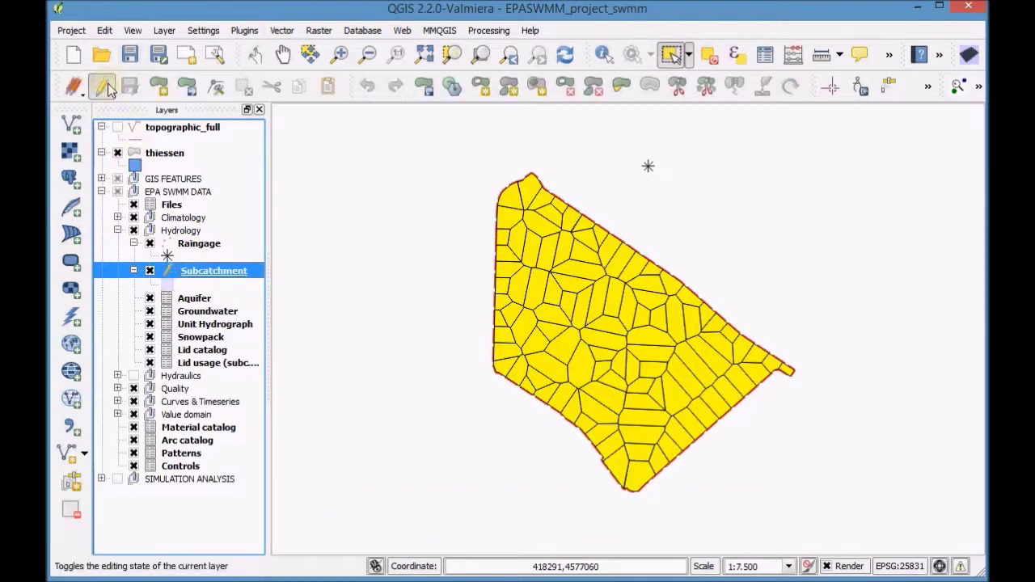
click(106, 31)
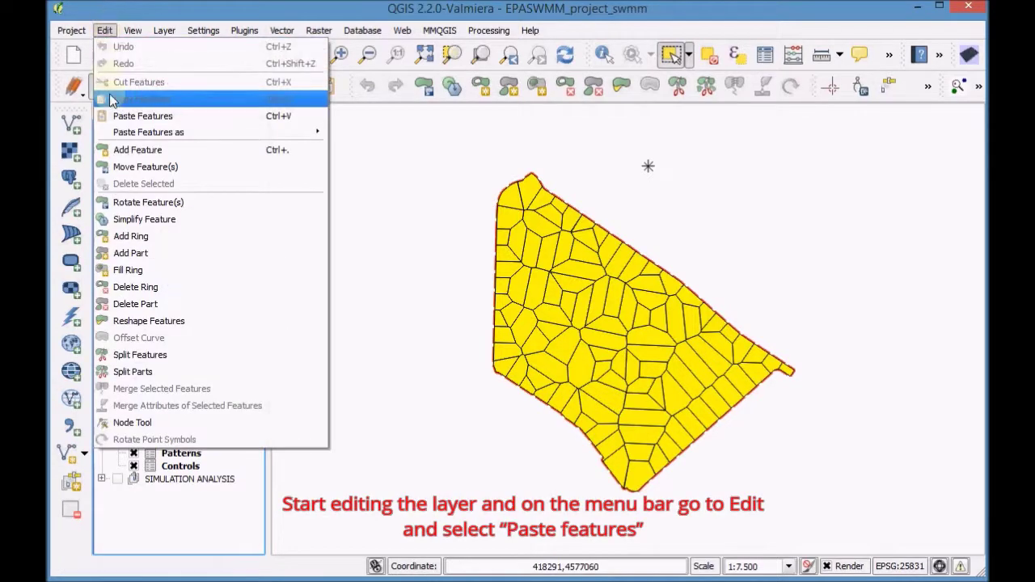
click(112, 120)
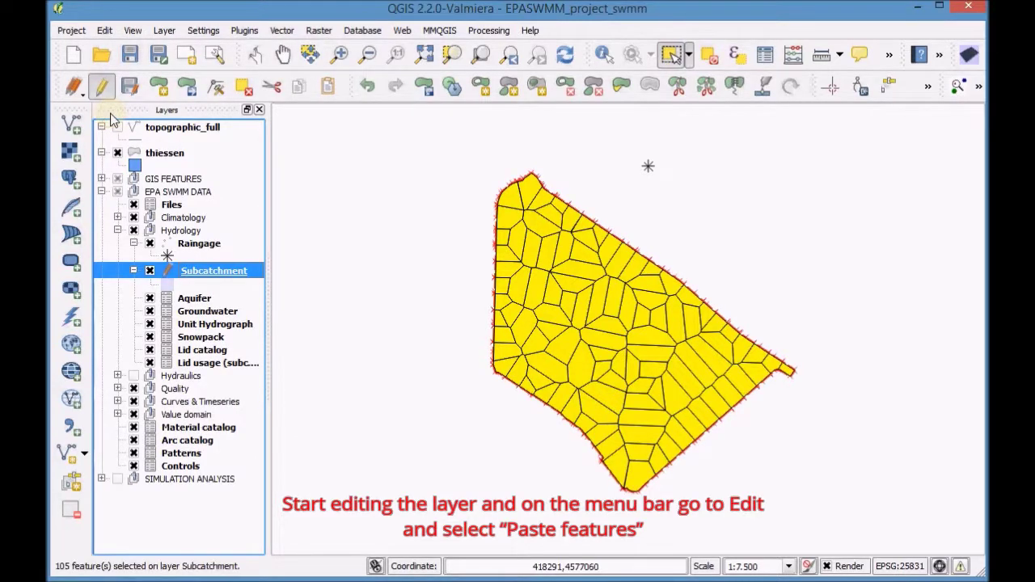
click(117, 153)
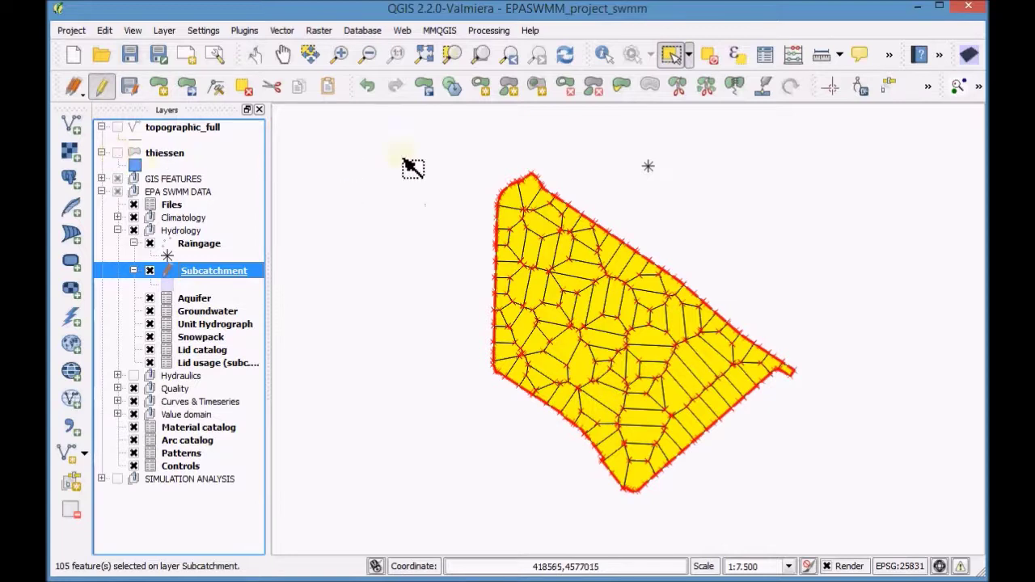
click(708, 57)
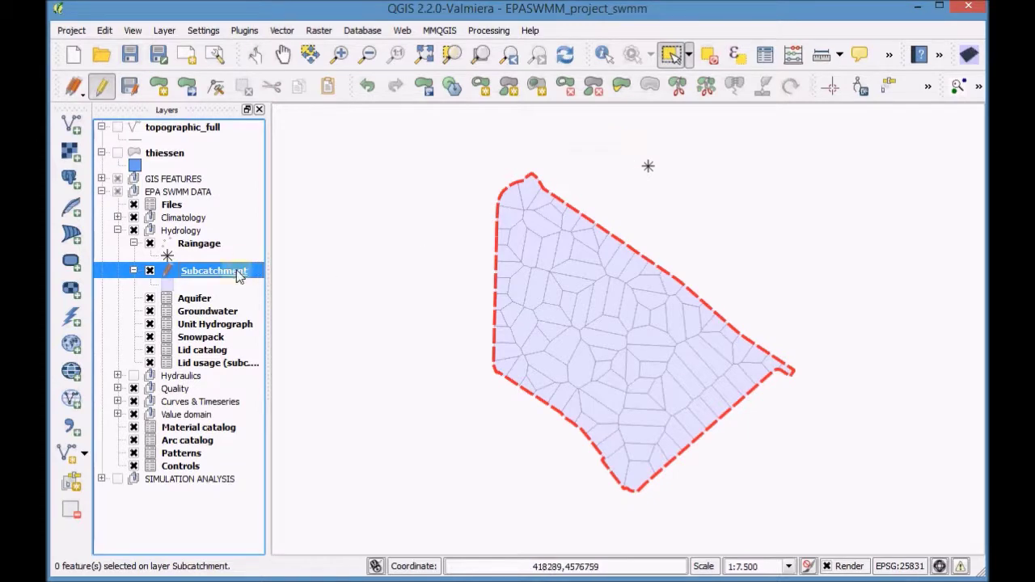
- Open the Subcatchment attribute table and its field calculator
click(764, 57)
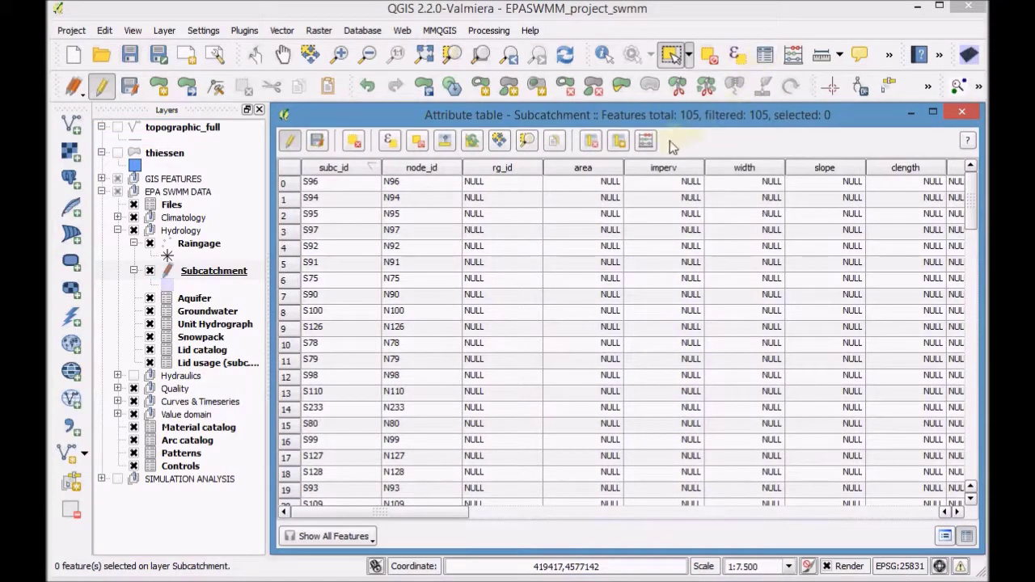
click(648, 143)
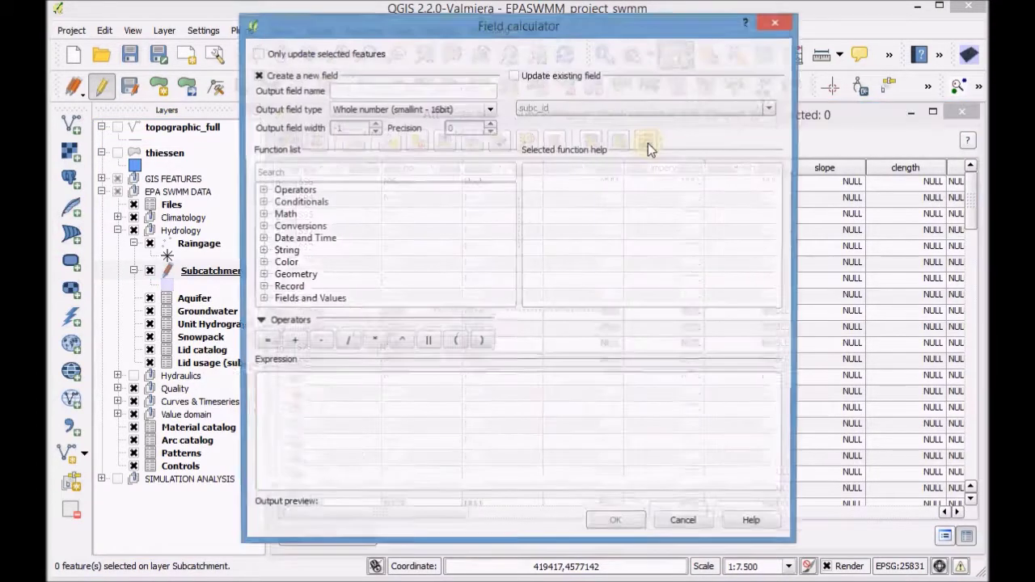
- Update the existing rg_id field to the value 41 for all Subcatchment features
click(514, 76)
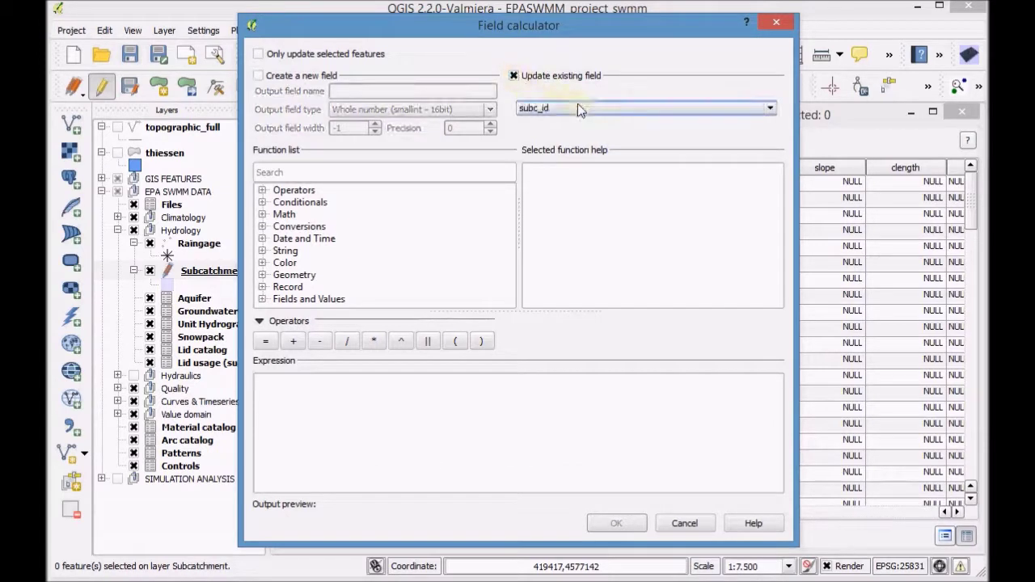
click(595, 107)
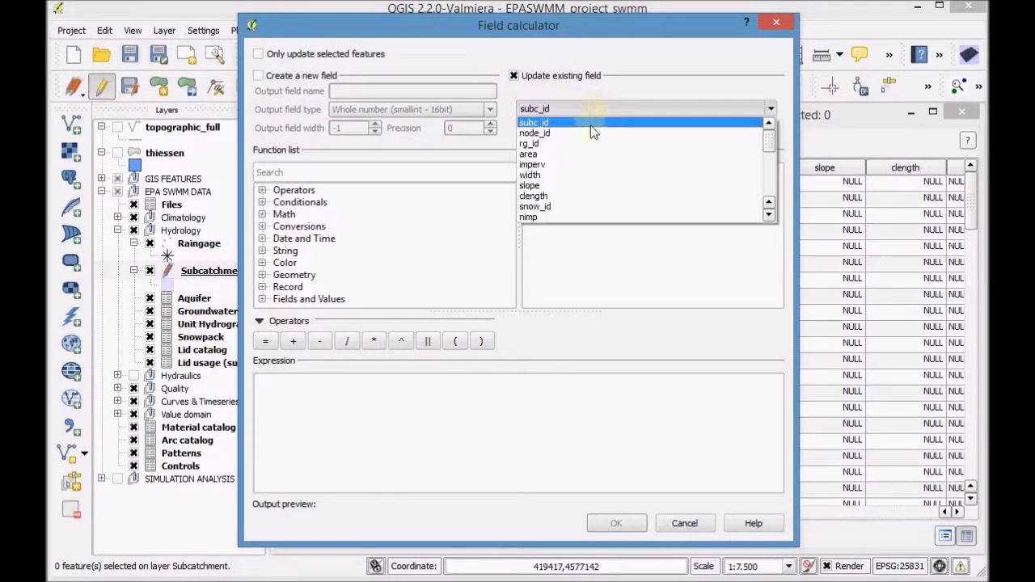
click(590, 143)
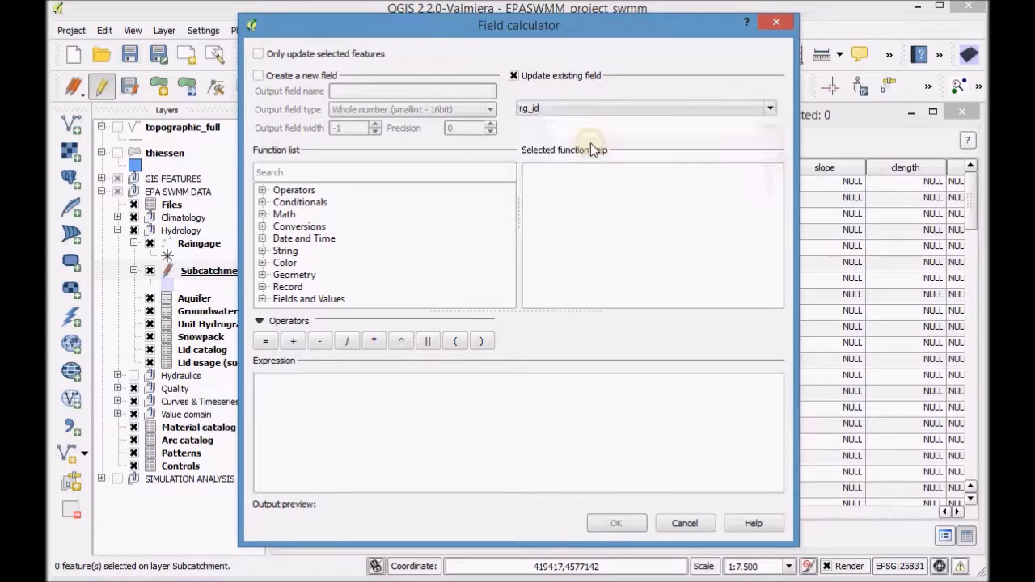
click(362, 399)
text(41)
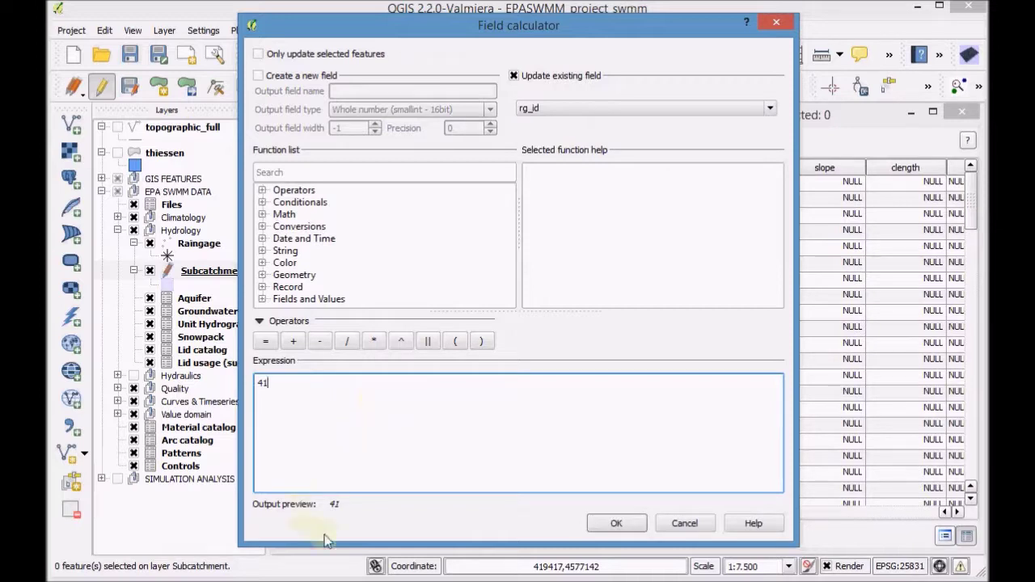
click(611, 522)
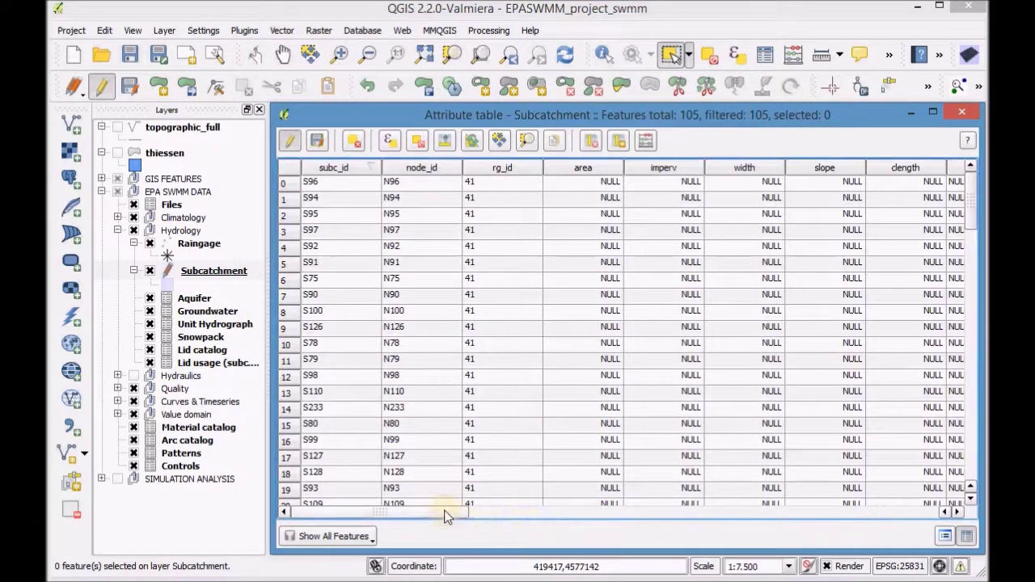
- Check the table columns, then save the Subcatchment edits with rg_id 41 on all 105 features
mouse_move(446, 516)
mouse_down()
mouse_move(928, 520)
mouse_move(657, 509)
mouse_move(459, 522)
mouse_up()
click(316, 143)
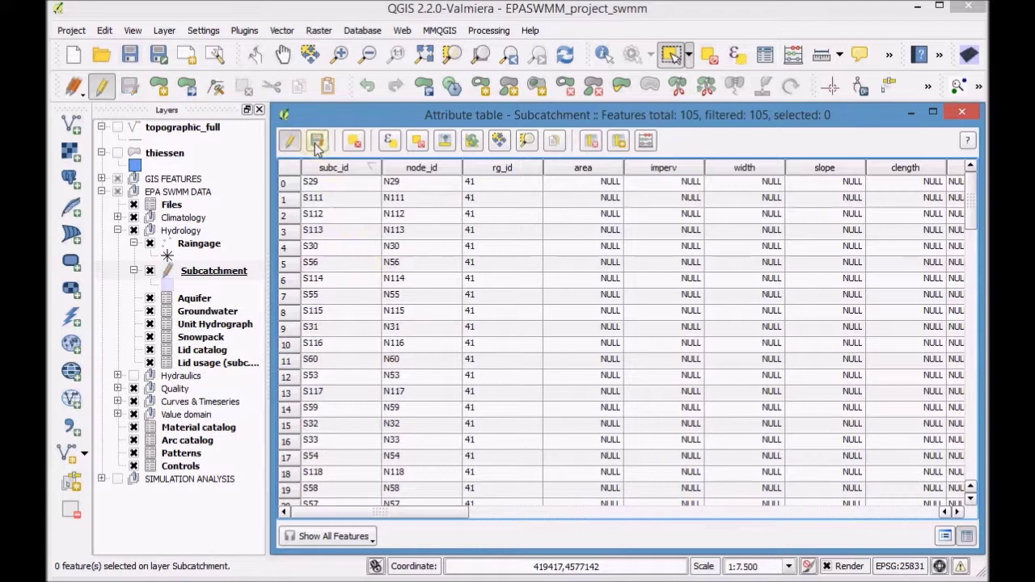